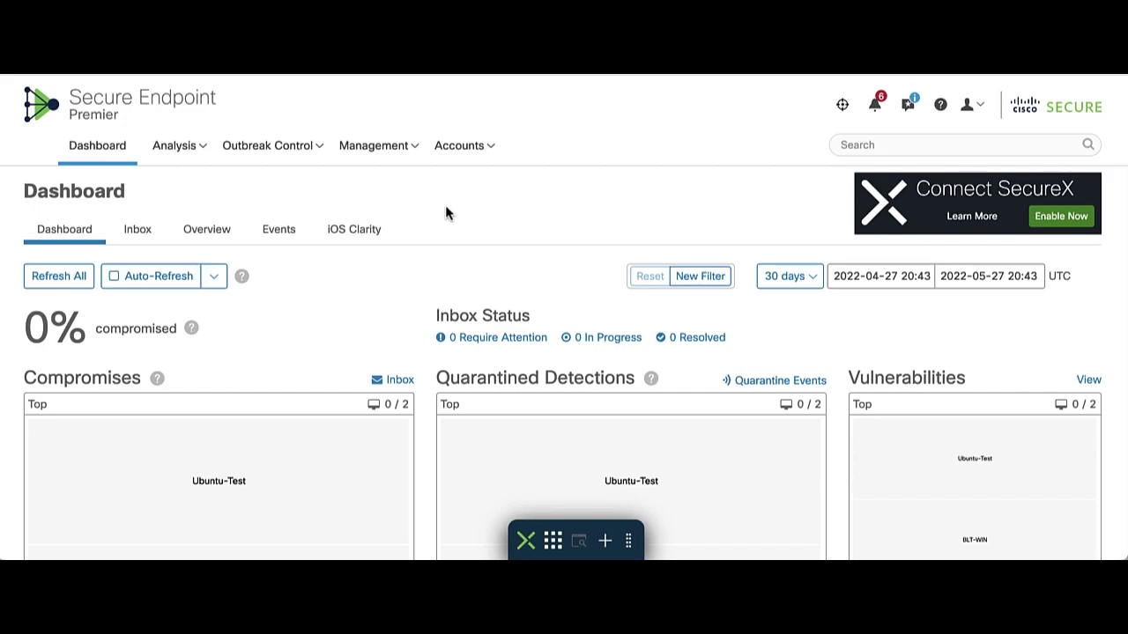
Start a new Linux policy from Management > Policies and name it TestRhel.
{"action": "left_click", "coordinate": [397, 150]}
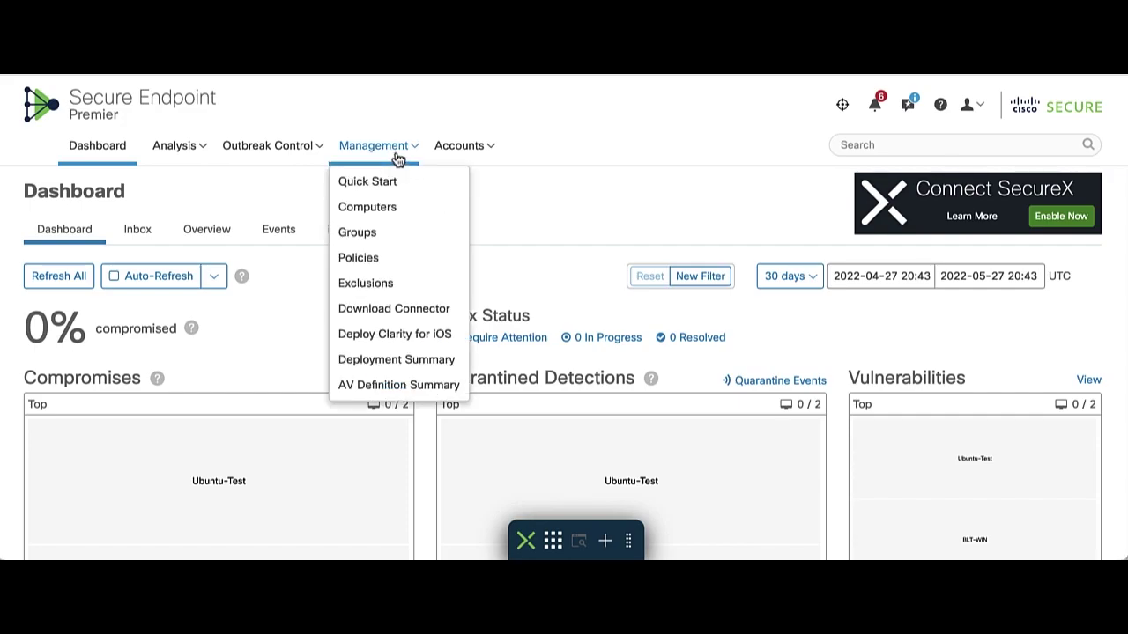
{"action": "left_click", "coordinate": [398, 258]}
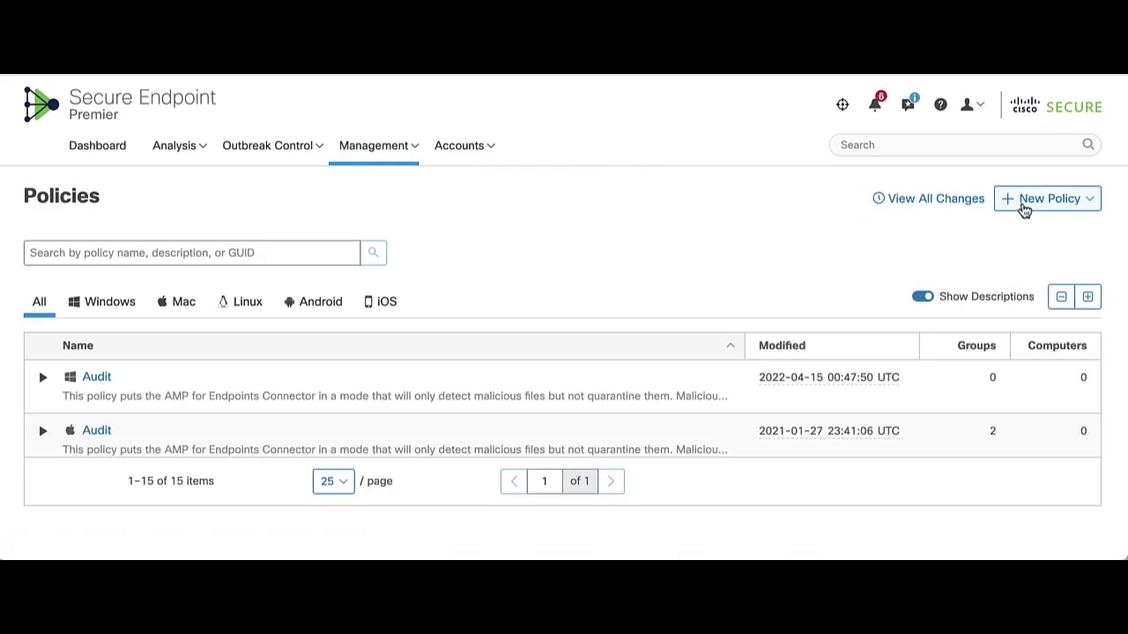
{"action": "left_click", "coordinate": [1023, 208]}
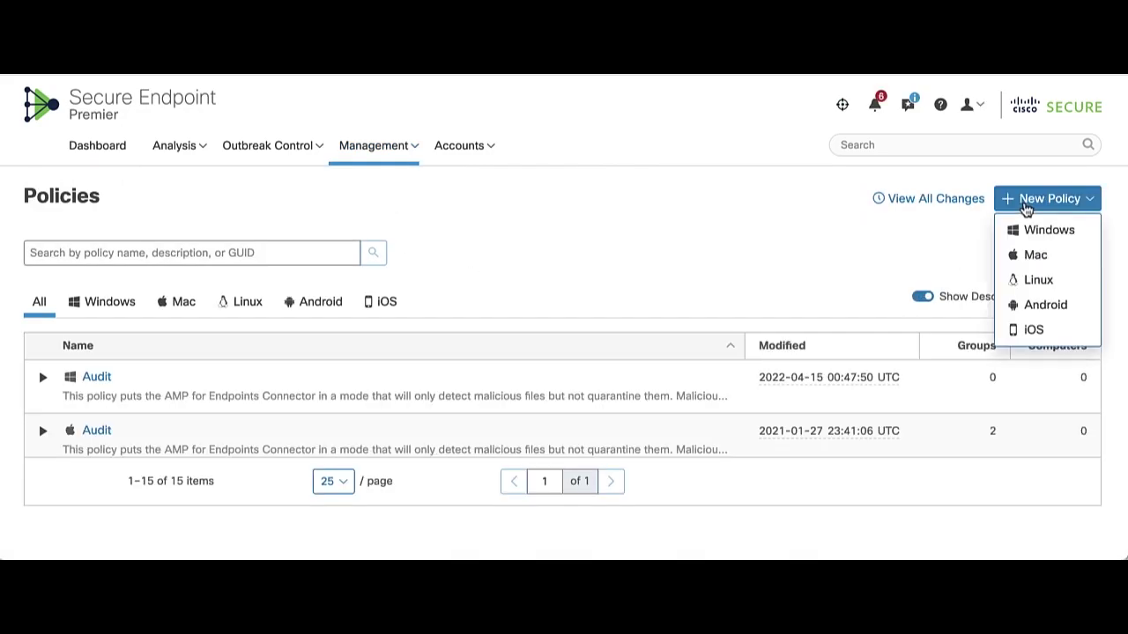
{"action": "left_click", "coordinate": [1054, 292]}
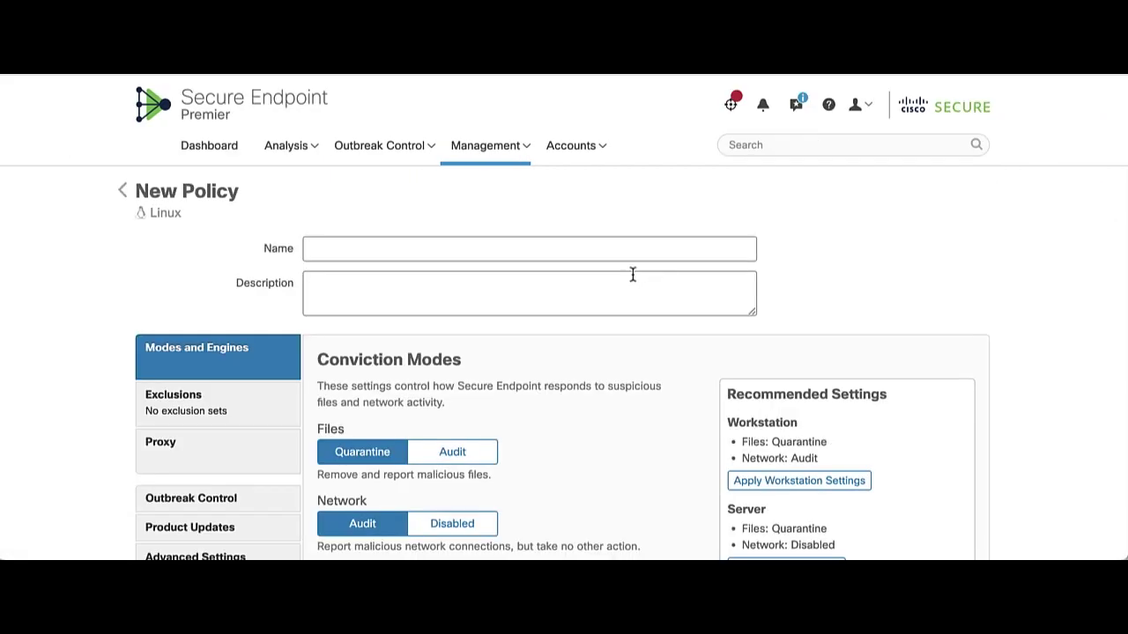
{"action": "left_click", "coordinate": [440, 250]}
{"action": "type", "text": "TestRh"}
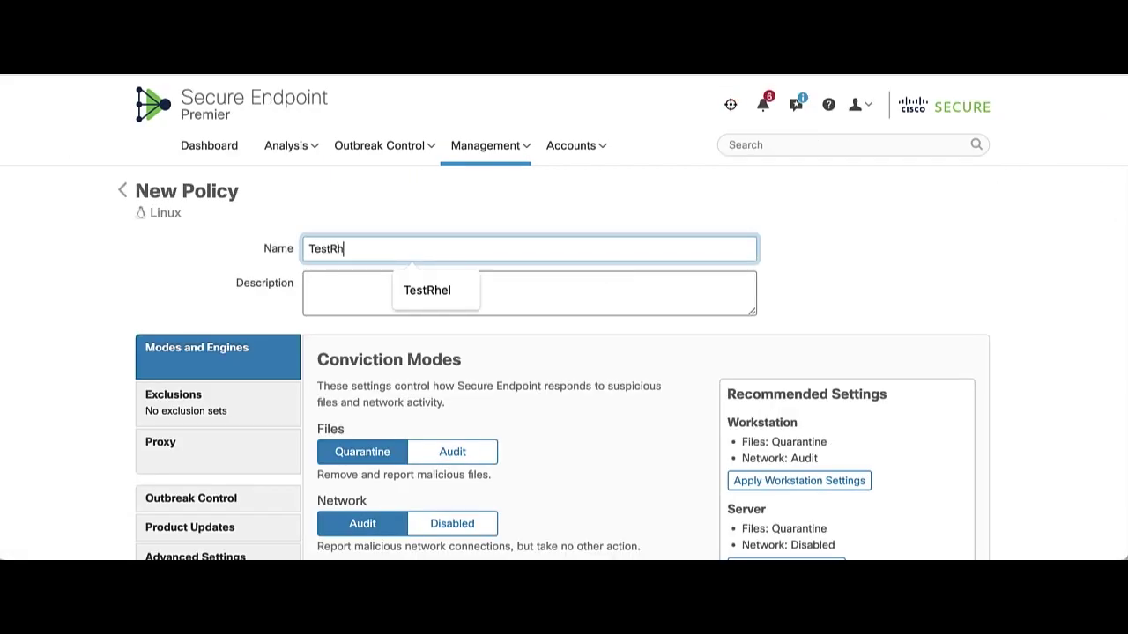
{"action": "type", "text": "el"}
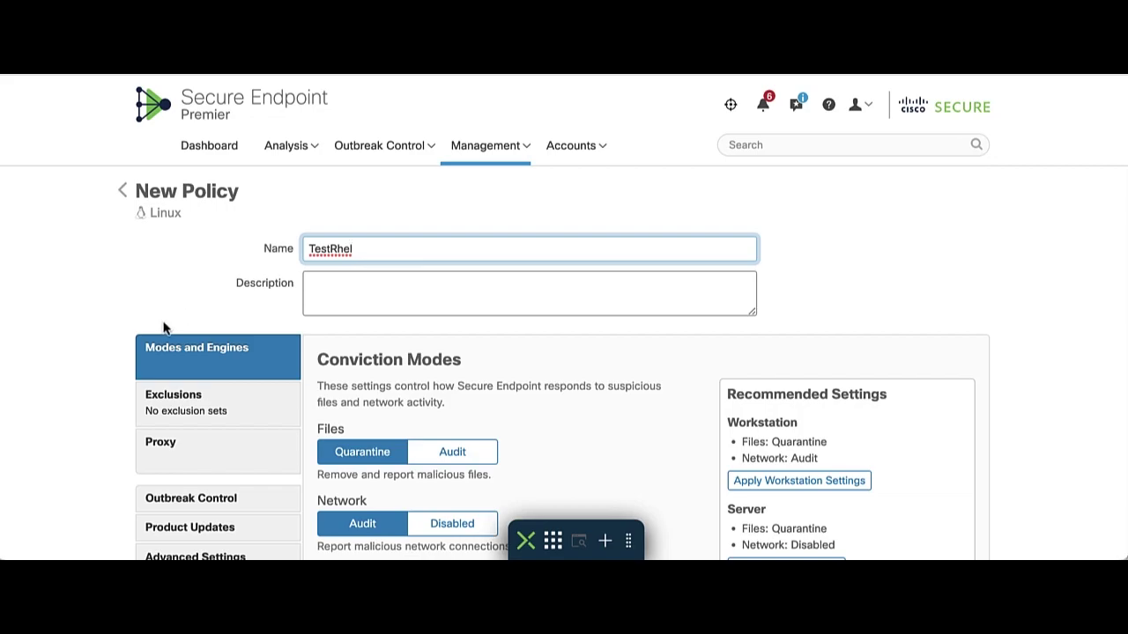
Set the policy's connector version to 1.18.1.837 and save it, confirming audit-mode network.
{"action": "scroll", "coordinate": [163, 328], "scroll_direction": "down", "scroll_amount": 3}
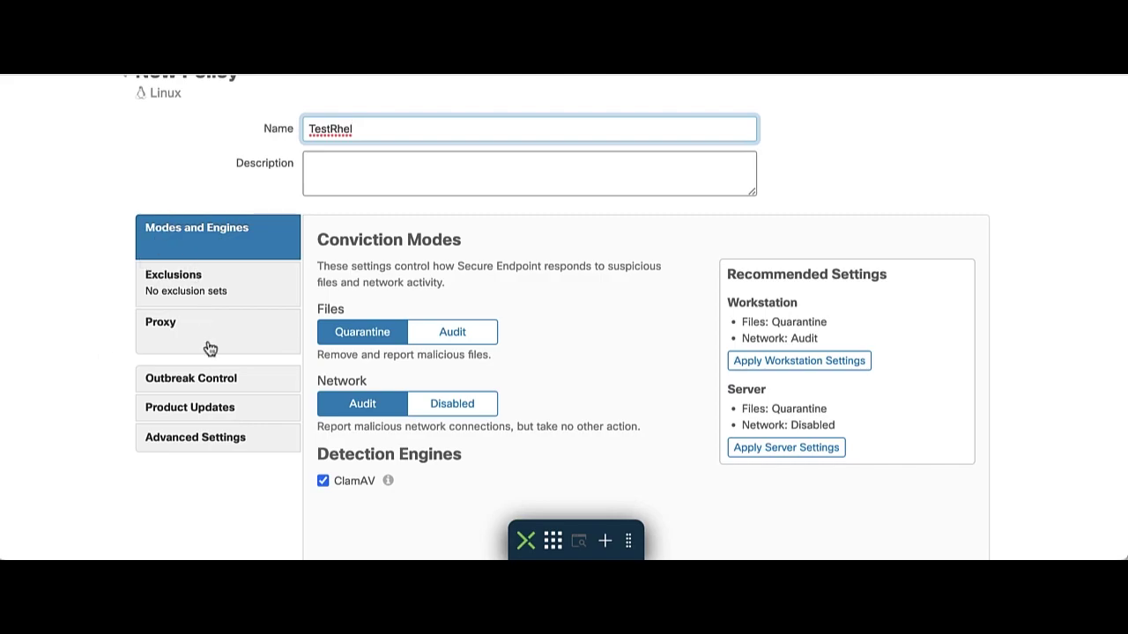
{"action": "left_click", "coordinate": [261, 407]}
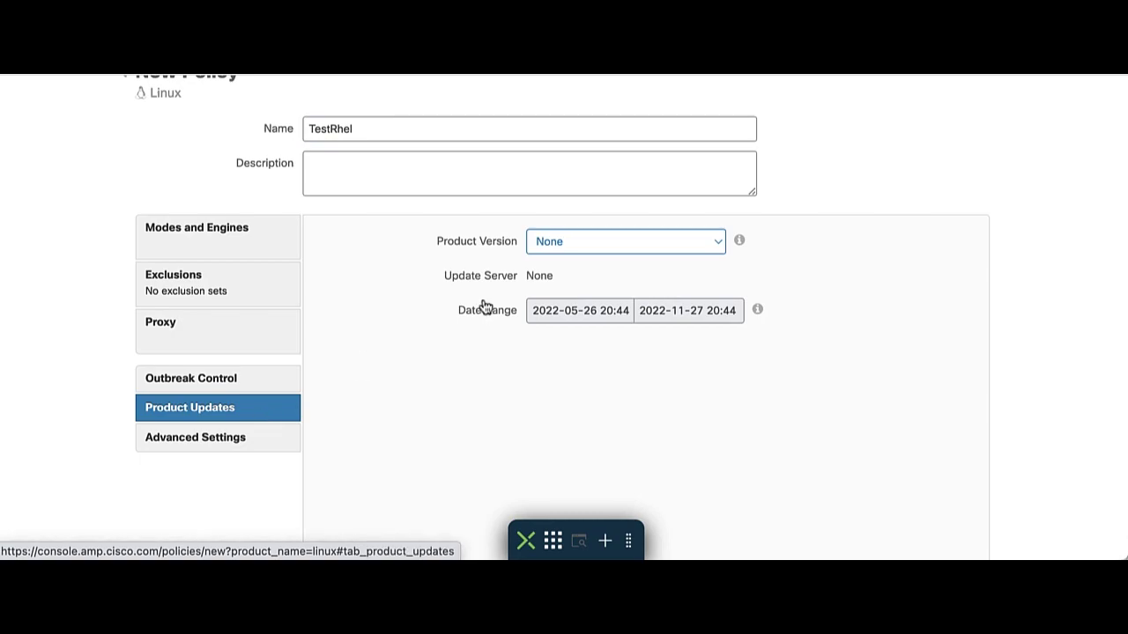
{"action": "left_click", "coordinate": [613, 240]}
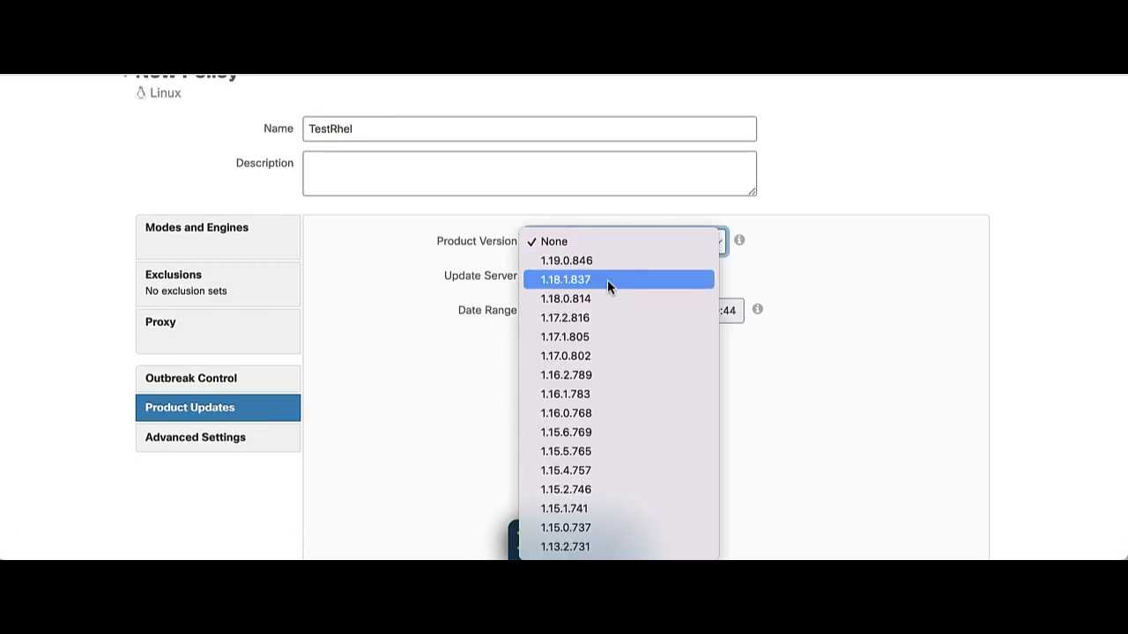
{"action": "left_click", "coordinate": [607, 279]}
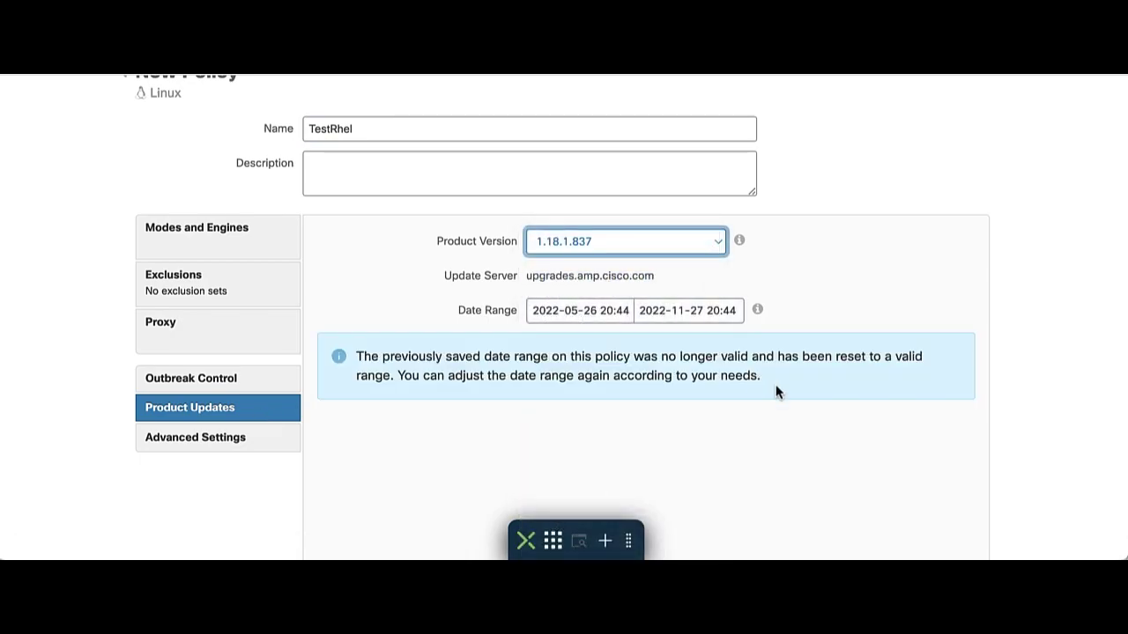
{"action": "scroll", "coordinate": [776, 391], "scroll_direction": "down", "scroll_amount": 5}
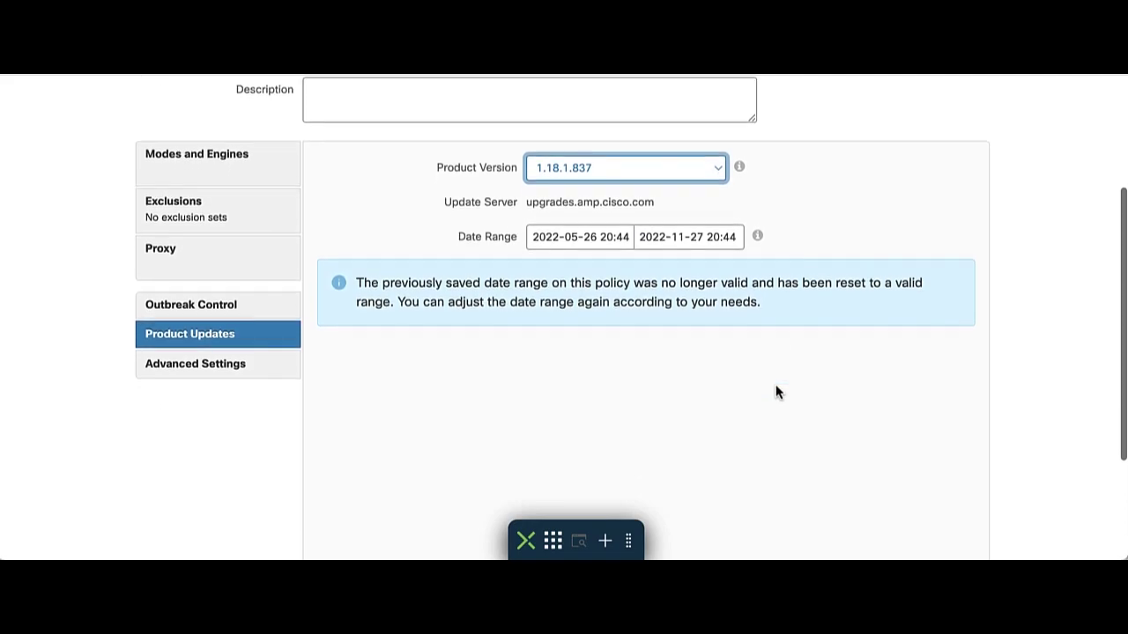
{"action": "left_click", "coordinate": [958, 493]}
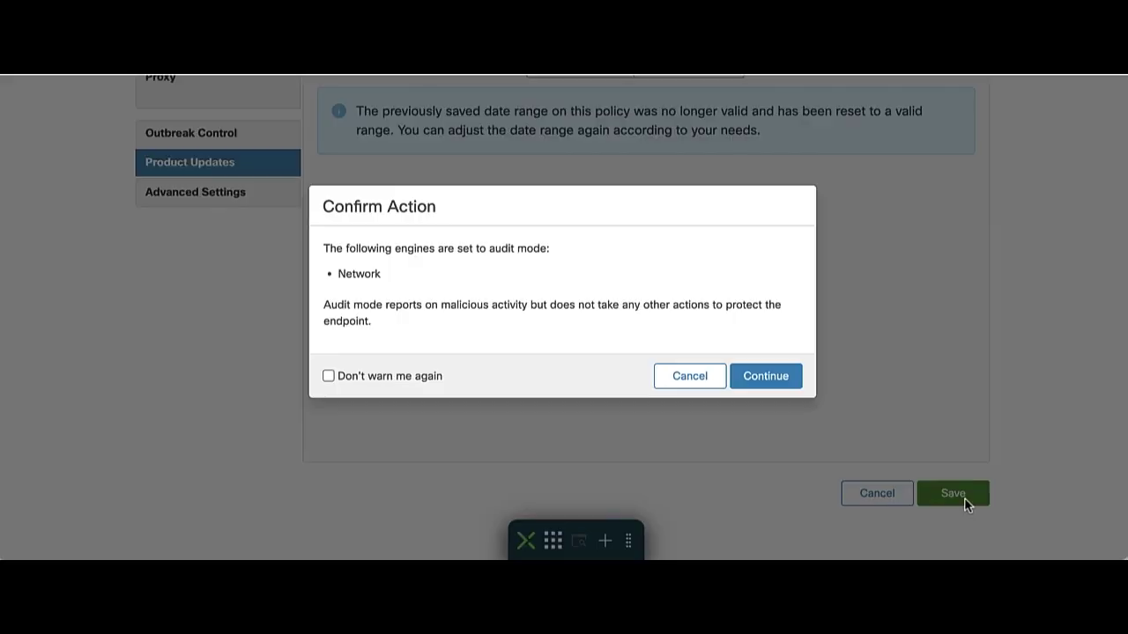
{"action": "left_click", "coordinate": [765, 380]}
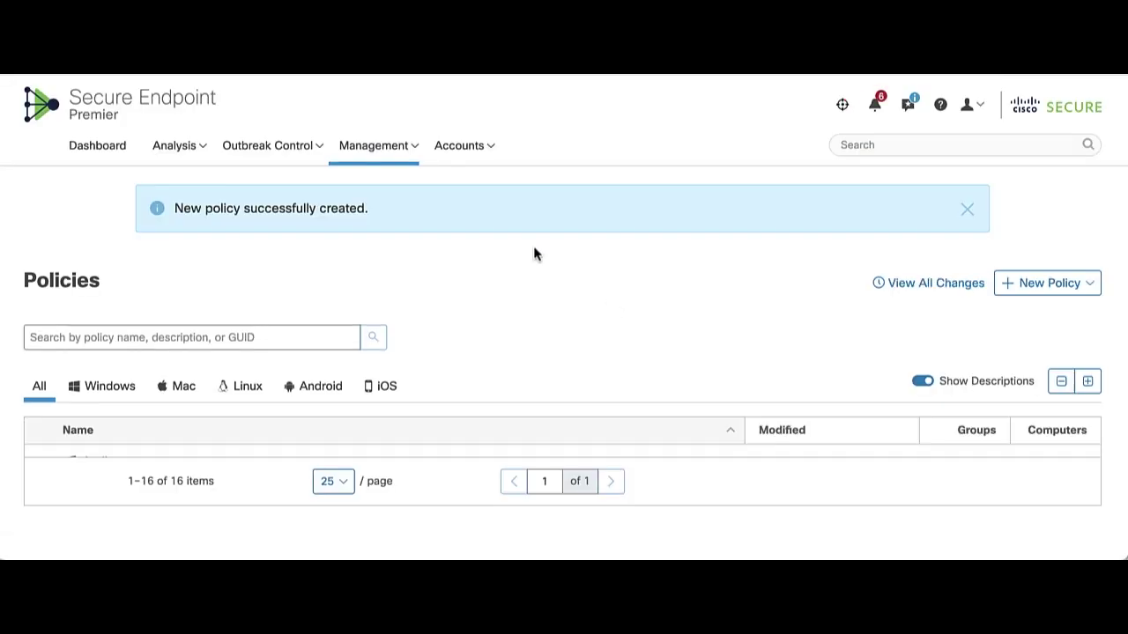
Create group TestRhel with TestRhel as its Linux policy and save it.
{"action": "left_click", "coordinate": [392, 150]}
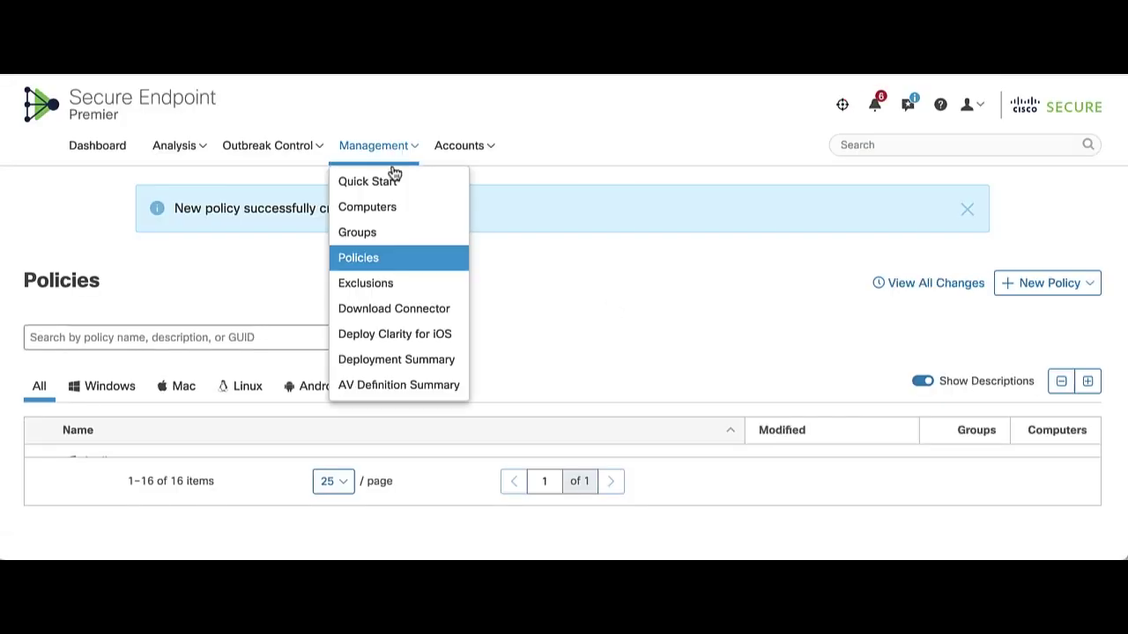
{"action": "left_click", "coordinate": [398, 235]}
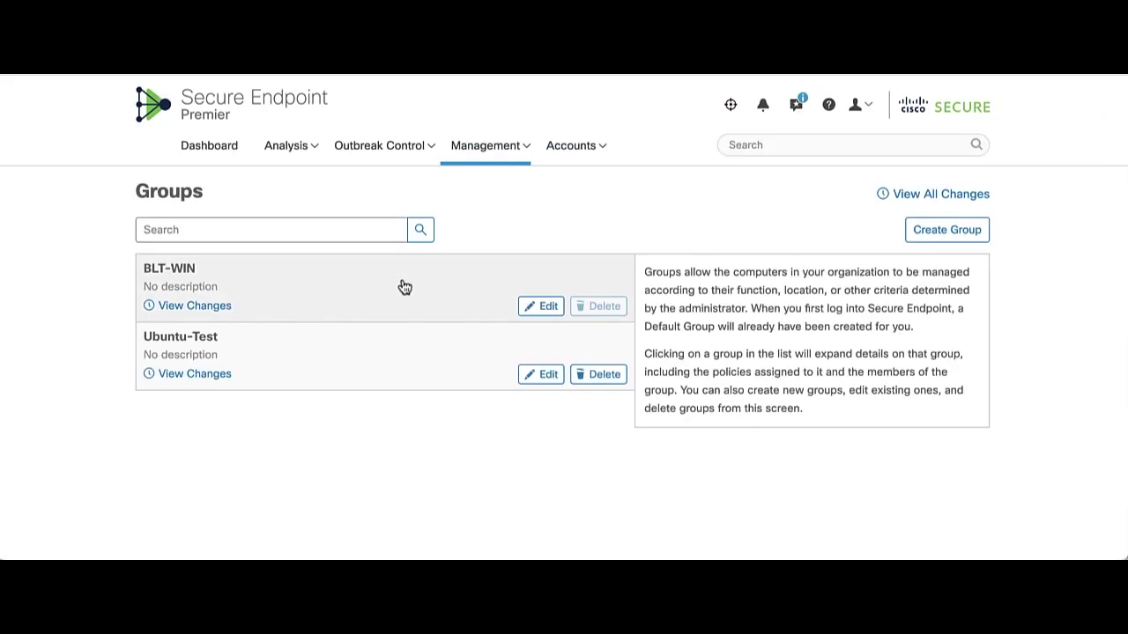
{"action": "left_click", "coordinate": [951, 239]}
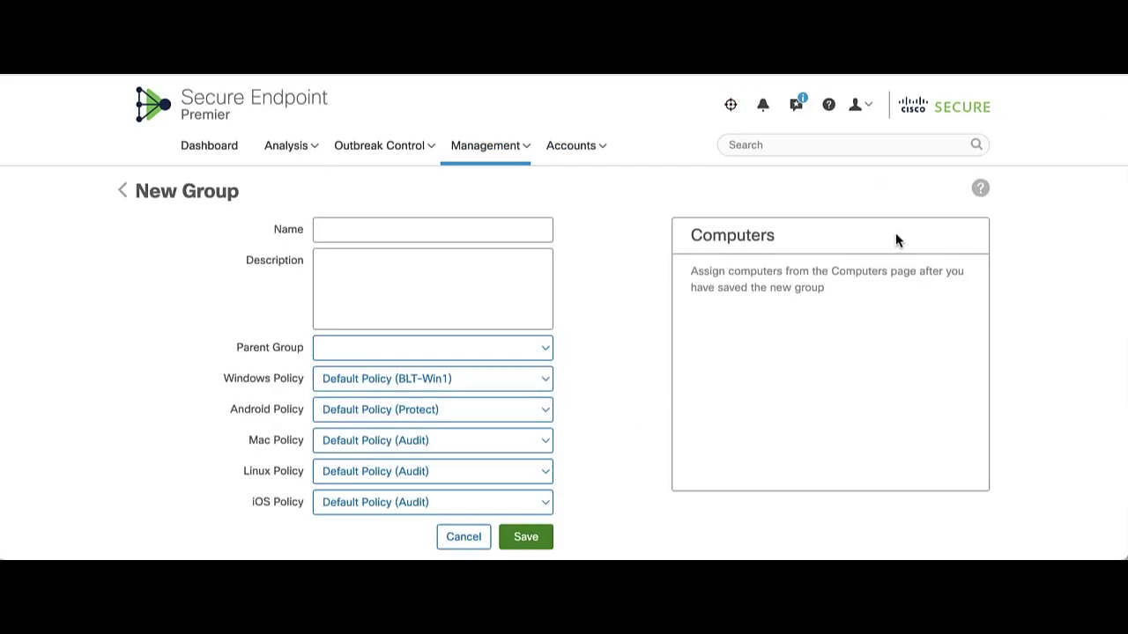
{"action": "left_click", "coordinate": [481, 232]}
{"action": "type", "text": "TestRhel"}
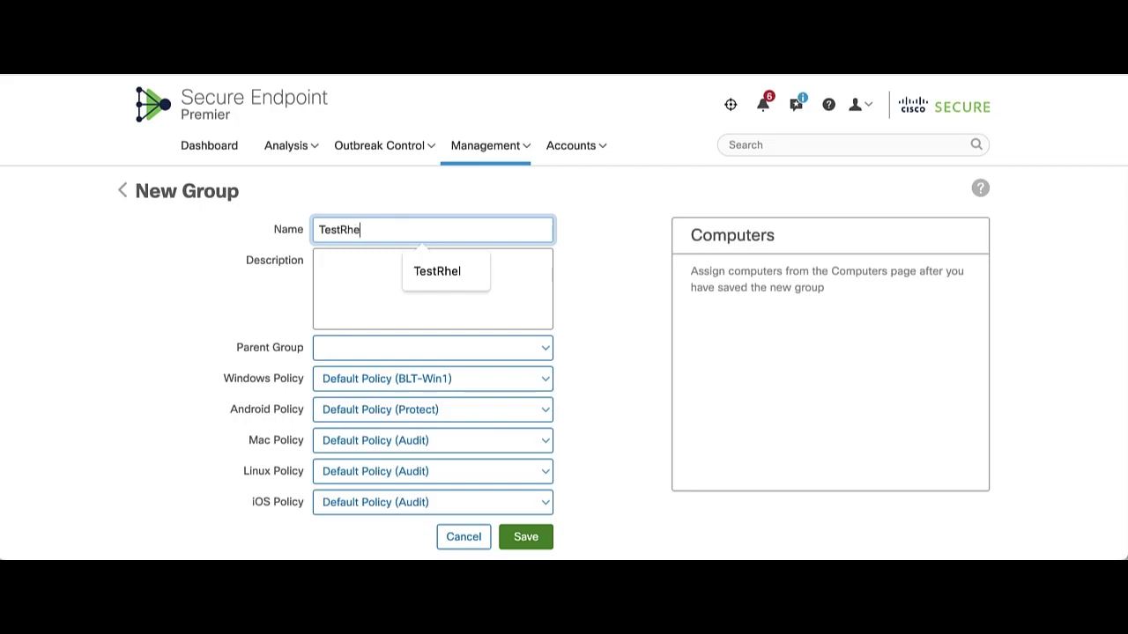
{"action": "left_click", "coordinate": [370, 474]}
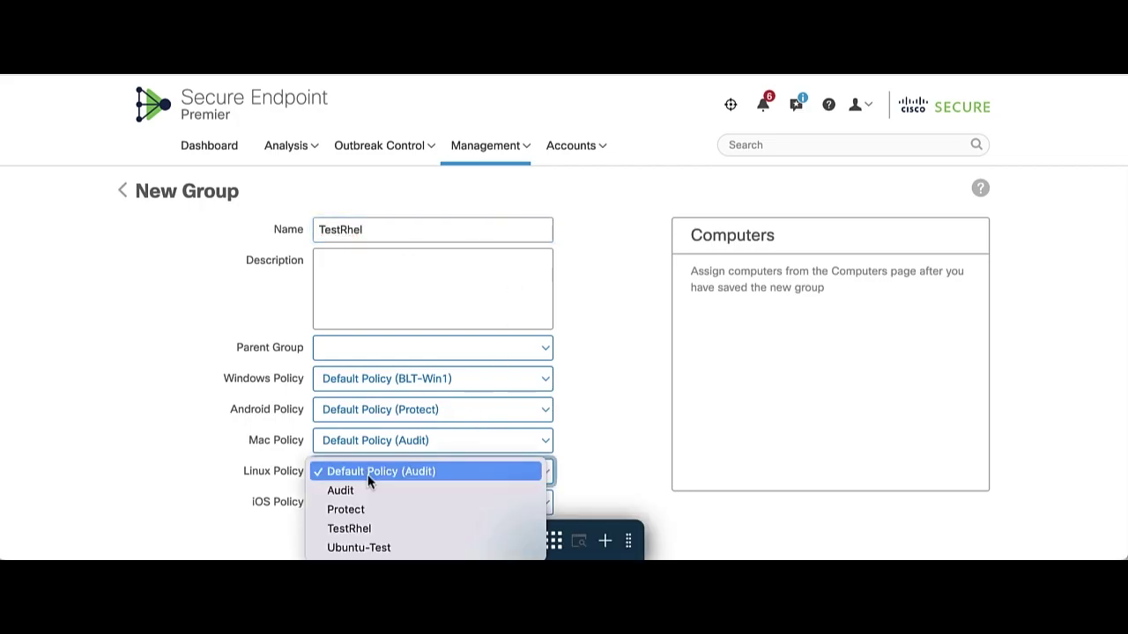
{"action": "left_click", "coordinate": [363, 530]}
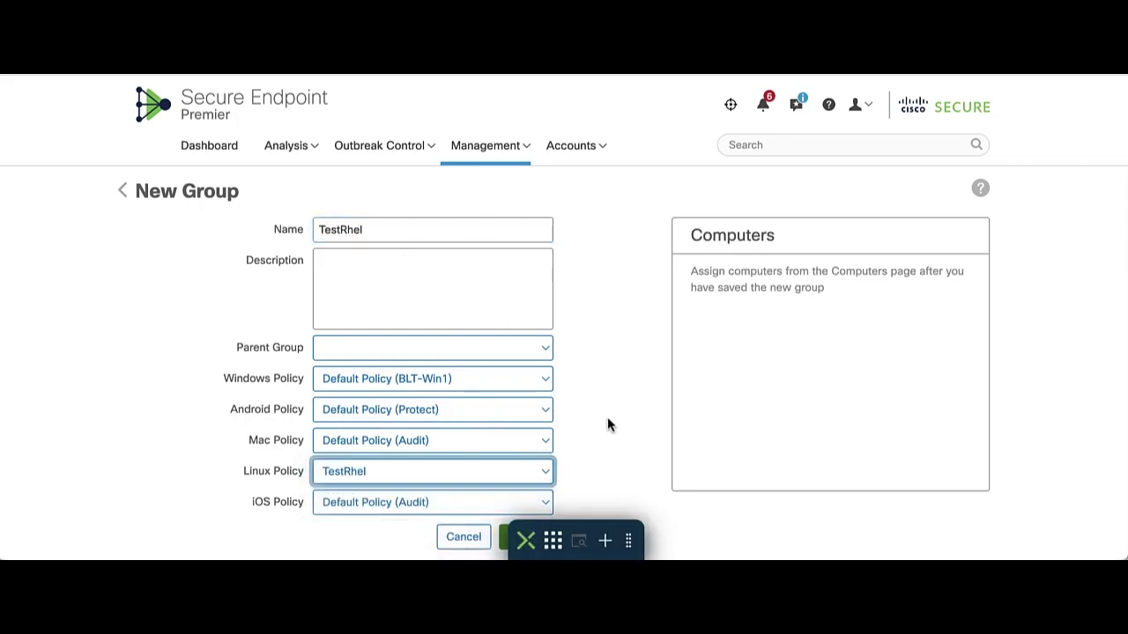
{"action": "scroll", "coordinate": [609, 421], "scroll_direction": "down", "scroll_amount": 2}
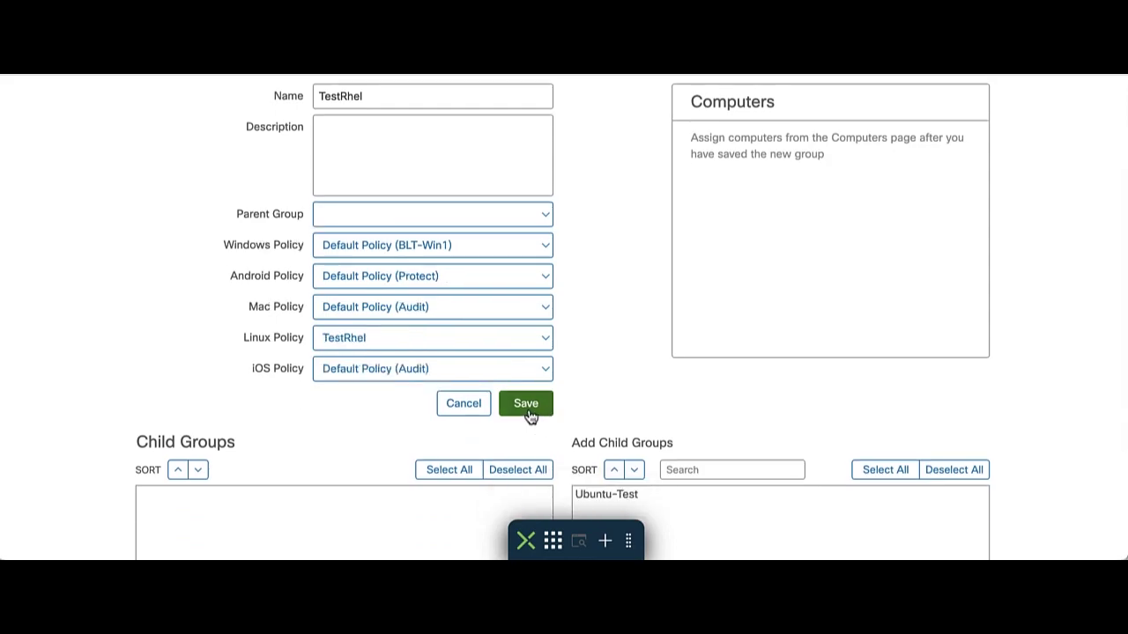
{"action": "left_click", "coordinate": [529, 409]}
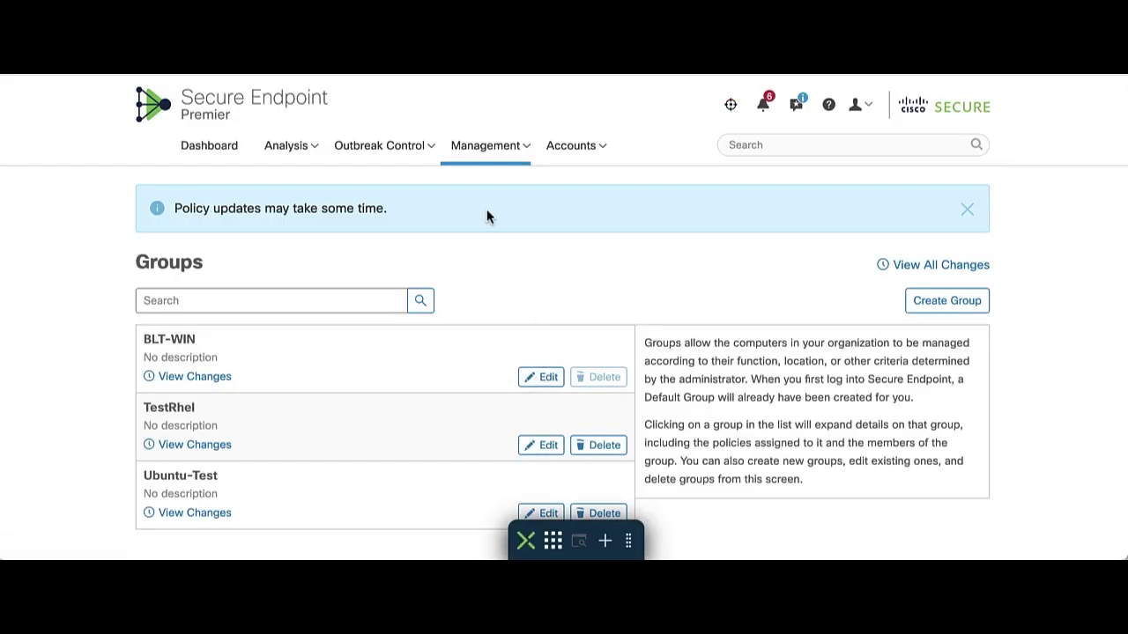
{"action": "left_click", "coordinate": [479, 148]}
On Download Connector, choose group TestRhel and RHEL/CentOS 8, then copy the connector URL.
{"action": "left_click", "coordinate": [513, 309]}
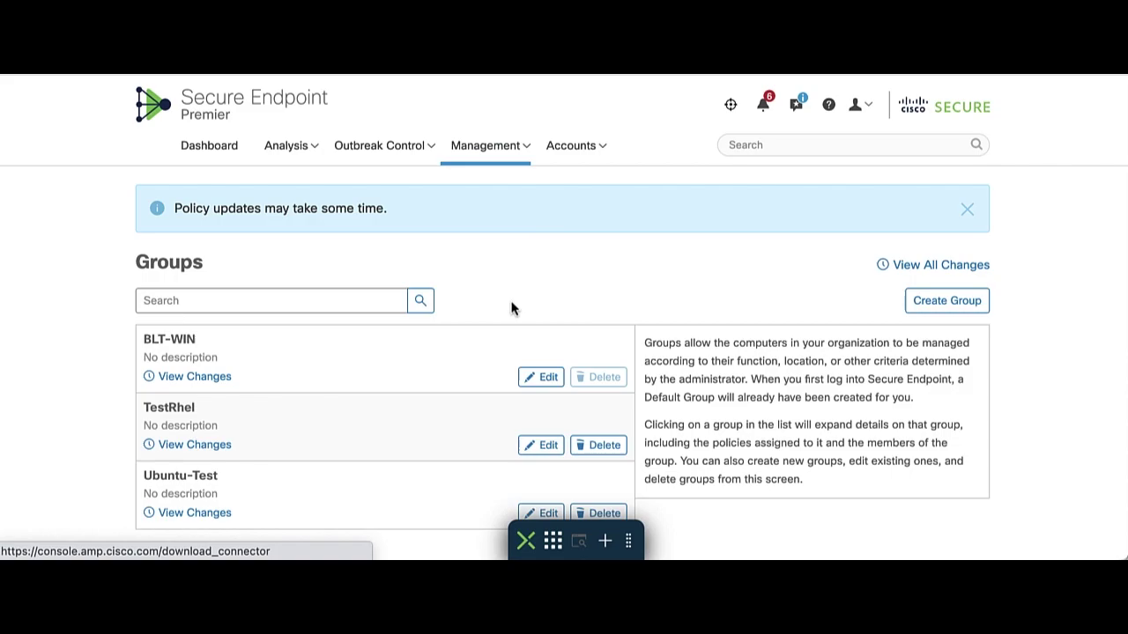
{"action": "left_click", "coordinate": [316, 243]}
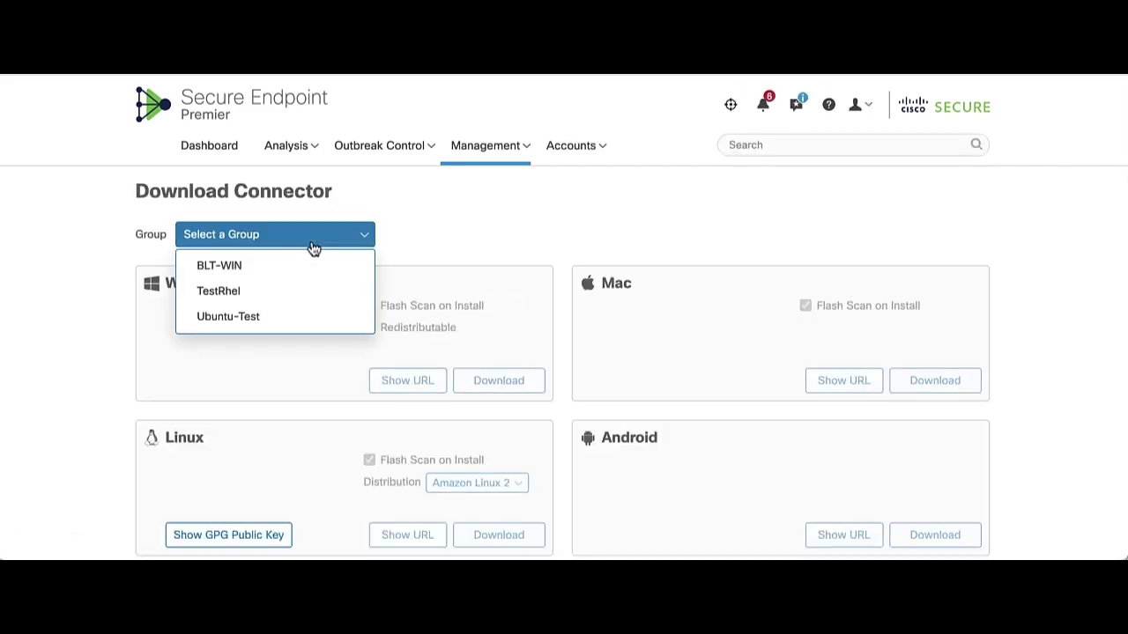
{"action": "left_click", "coordinate": [289, 294]}
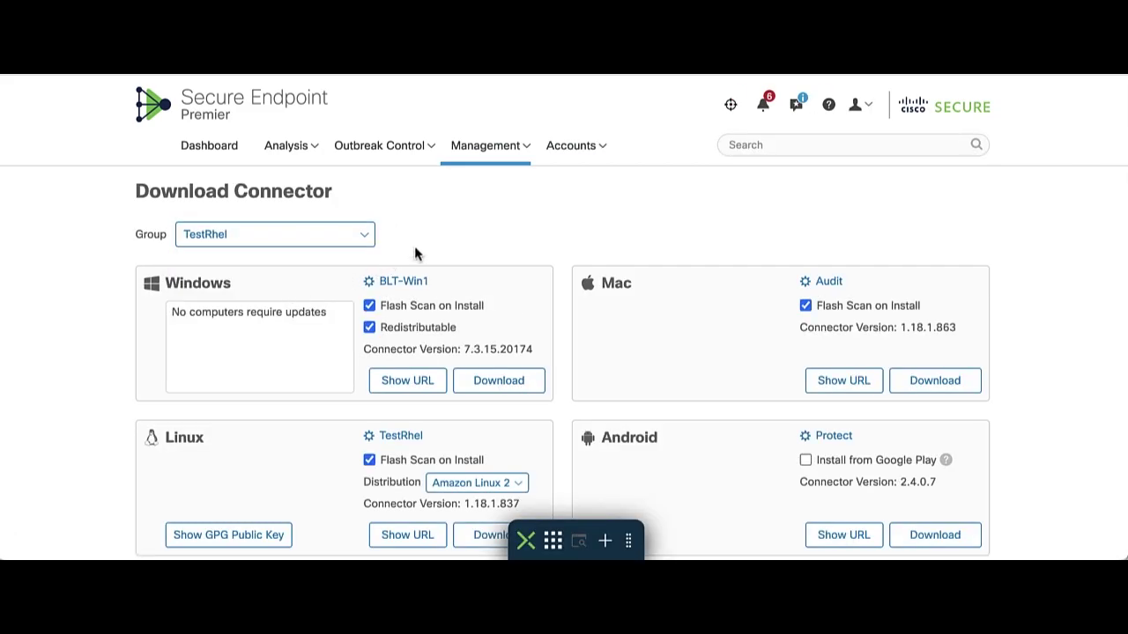
{"action": "scroll", "coordinate": [414, 251], "scroll_direction": "down", "scroll_amount": 1}
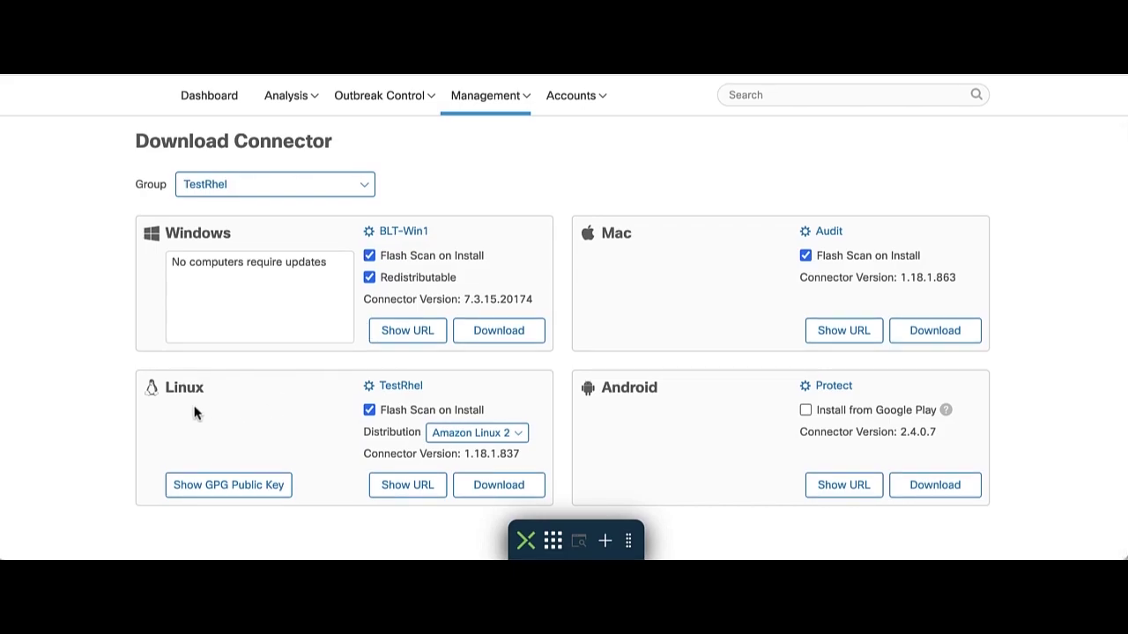
{"action": "left_click", "coordinate": [483, 443]}
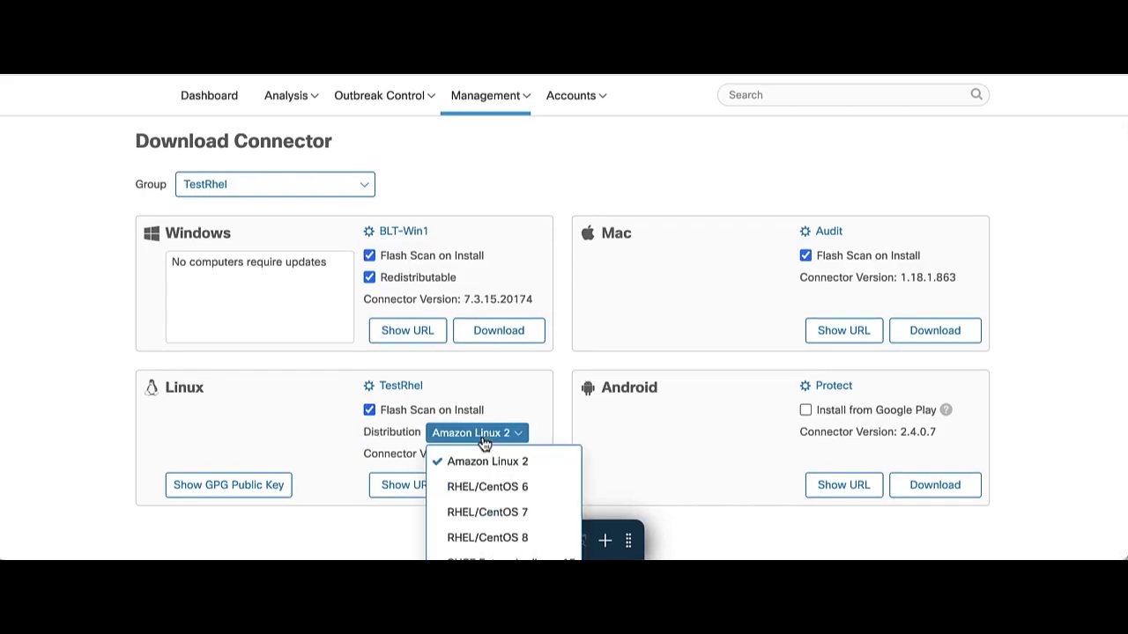
{"action": "left_click", "coordinate": [494, 539]}
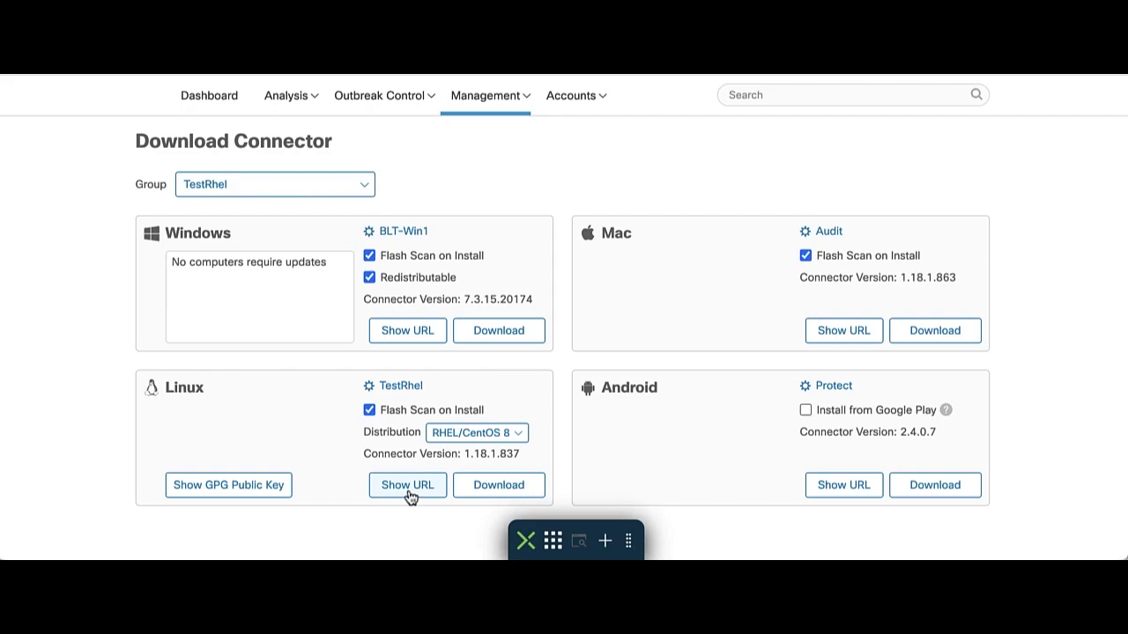
{"action": "left_click", "coordinate": [408, 492]}
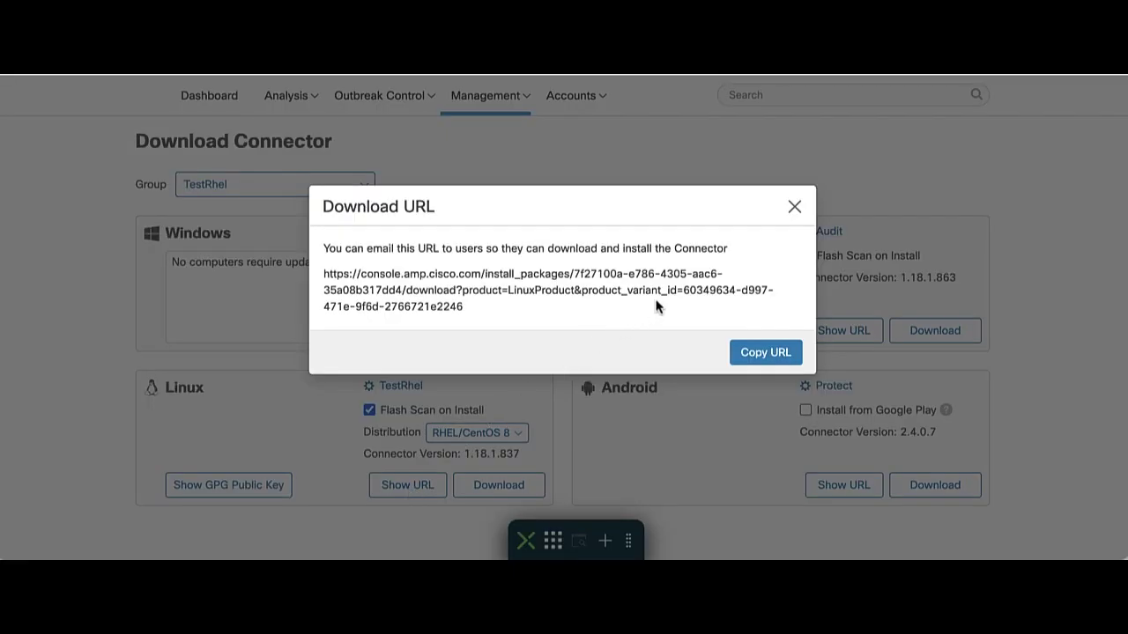
{"action": "left_click", "coordinate": [765, 355]}
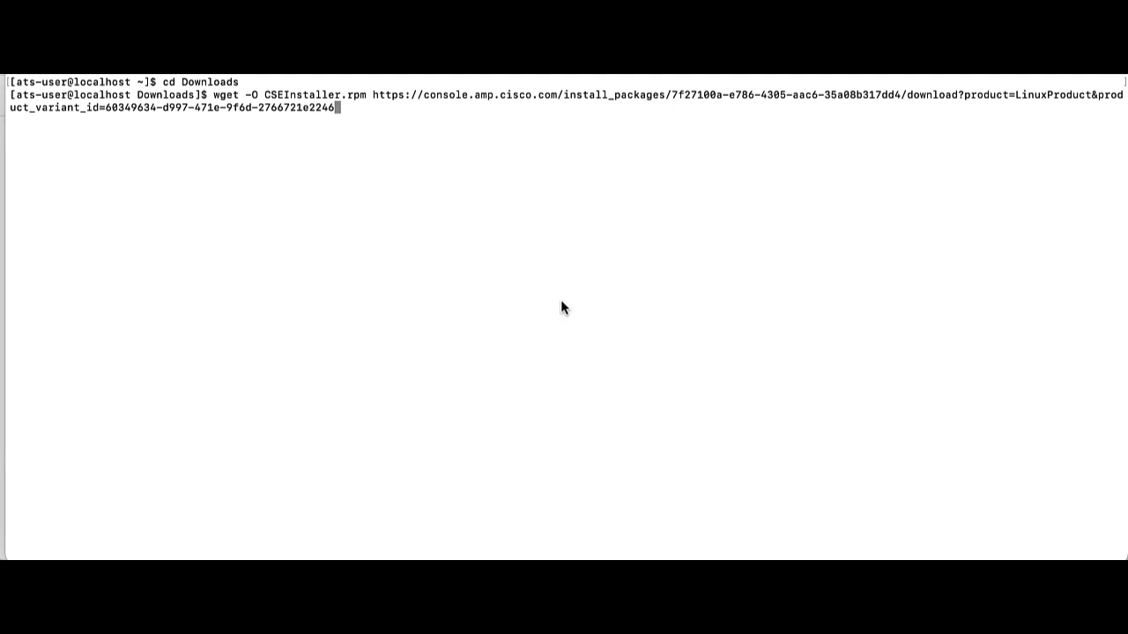
Run the wget download to CSEInstaller.rpm, return to a prompt, and list Downloads to confirm it.
{"action": "key", "text": "Return"}
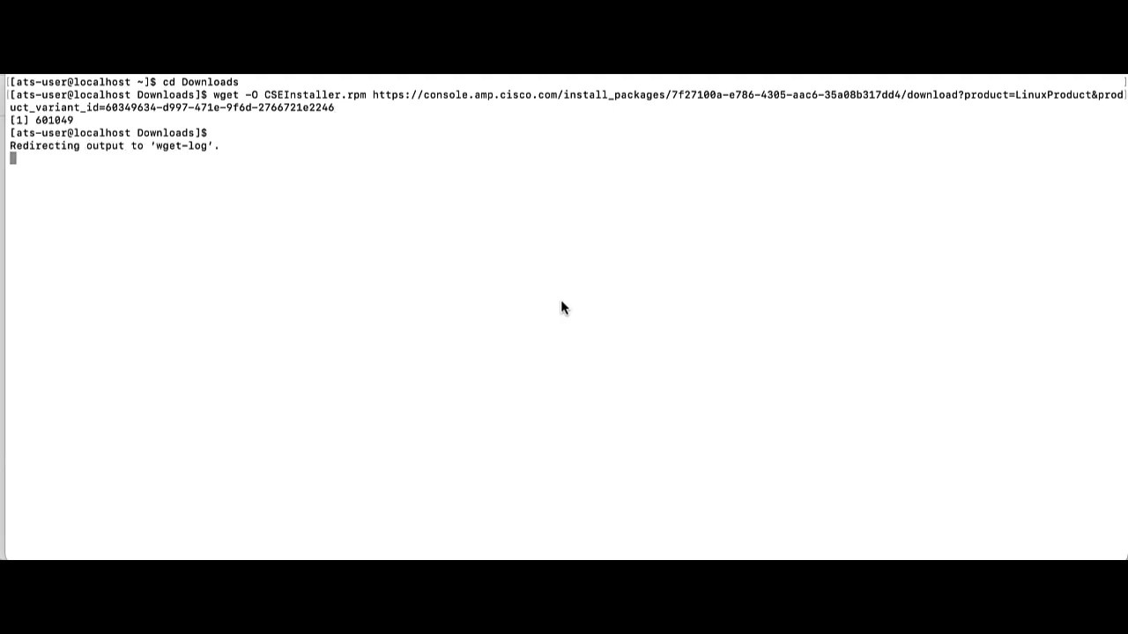
{"action": "key", "text": "ctrl+c"}
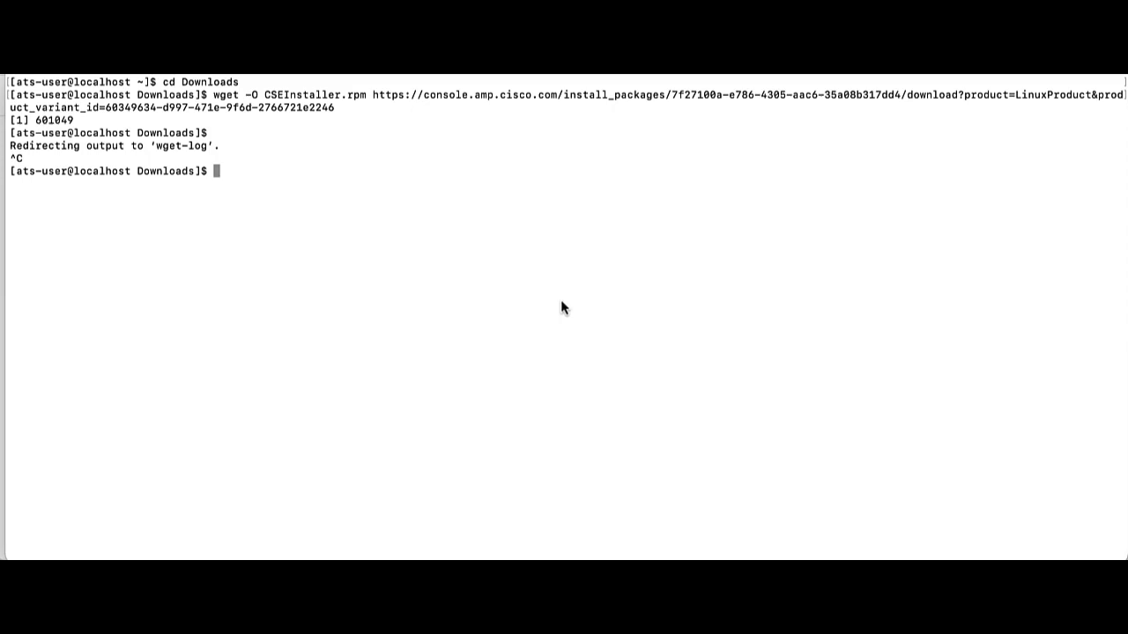
{"action": "type", "text": "ls"}
{"action": "key", "text": "Return"}
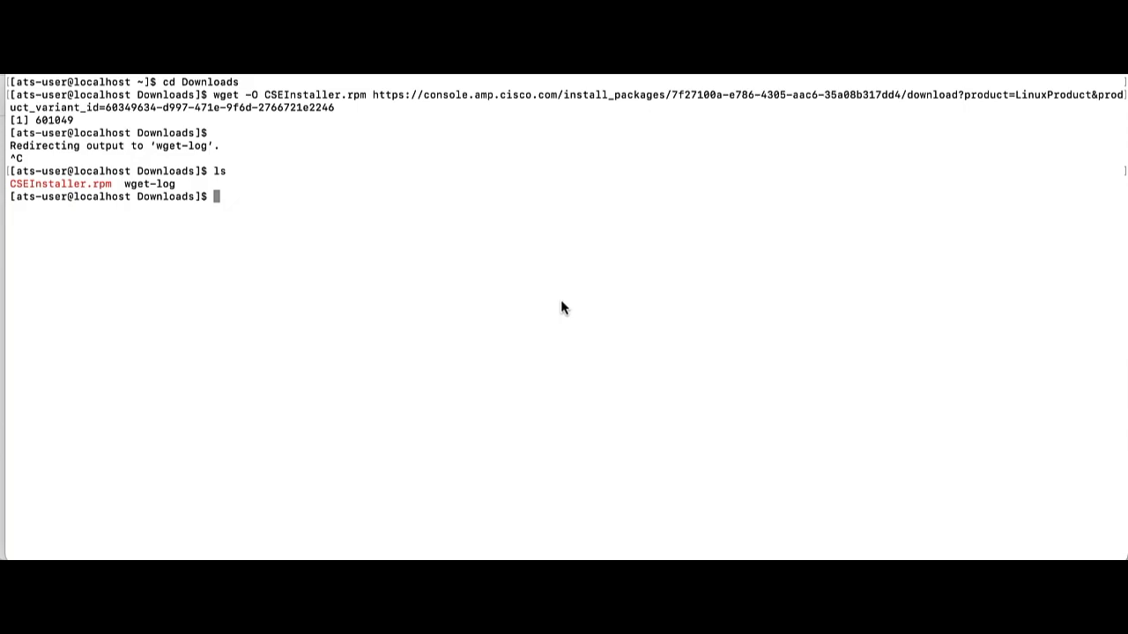
Run sudo yum localinstall CSEInstaller.rpm -y and enter the sudo password.
{"action": "type", "text": "sudo yum localinstall "}
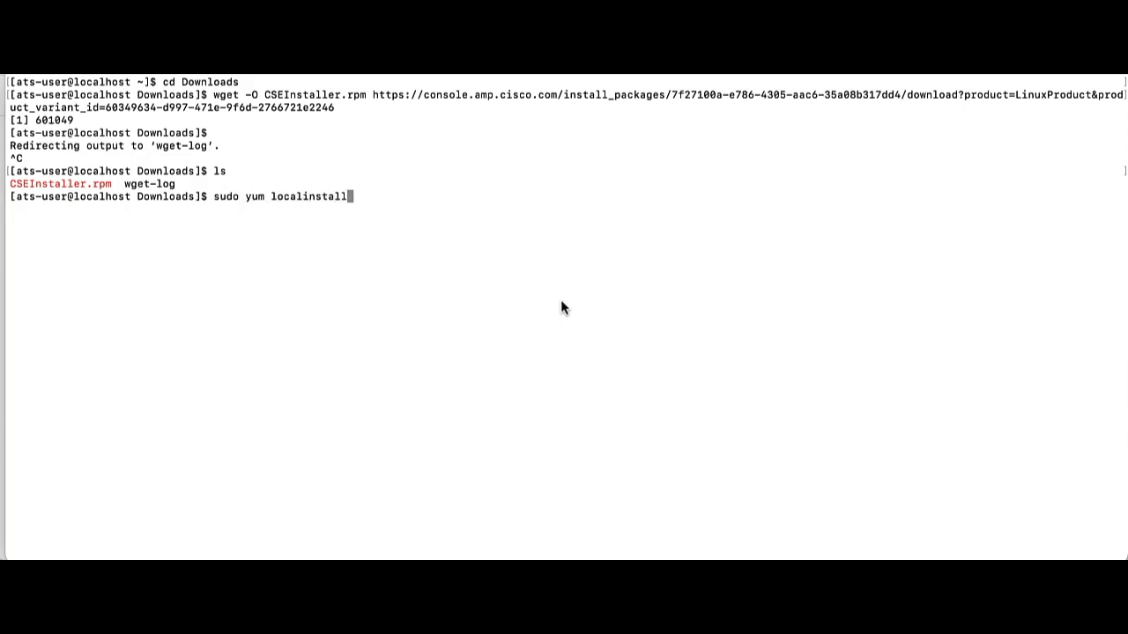
{"action": "type", "text": "CSEIn"}
{"action": "type", "text": "s"}
{"action": "key", "text": "BackSpace"}
{"action": "type", "text": "S"}
{"action": "key", "text": "Tab"}
{"action": "type", "text": "-y"}
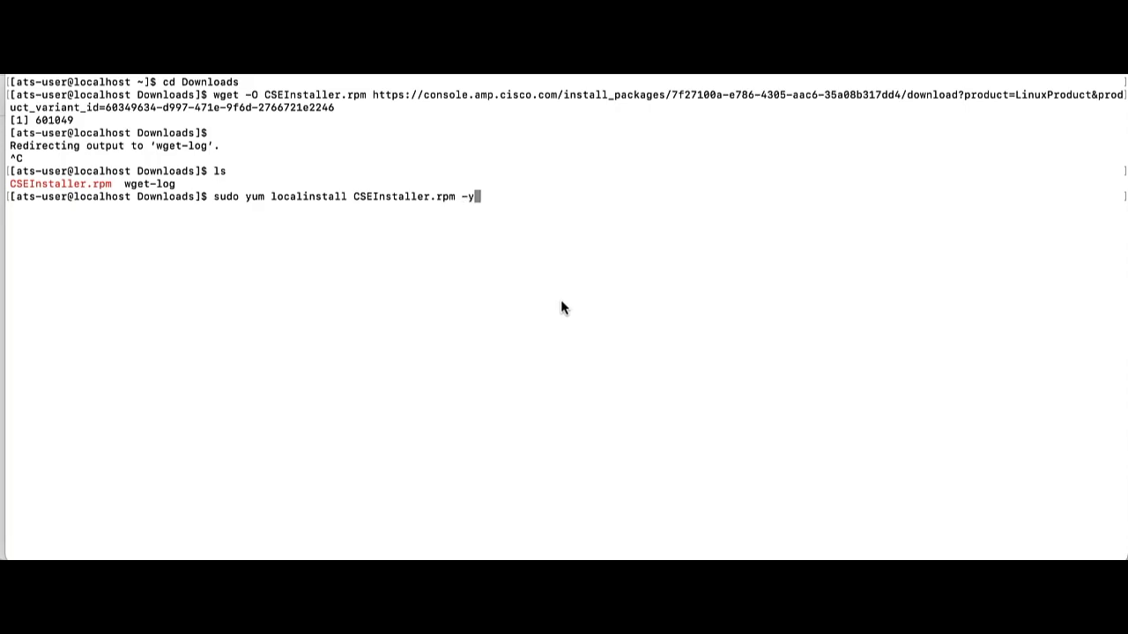
{"action": "key", "text": "Return"}
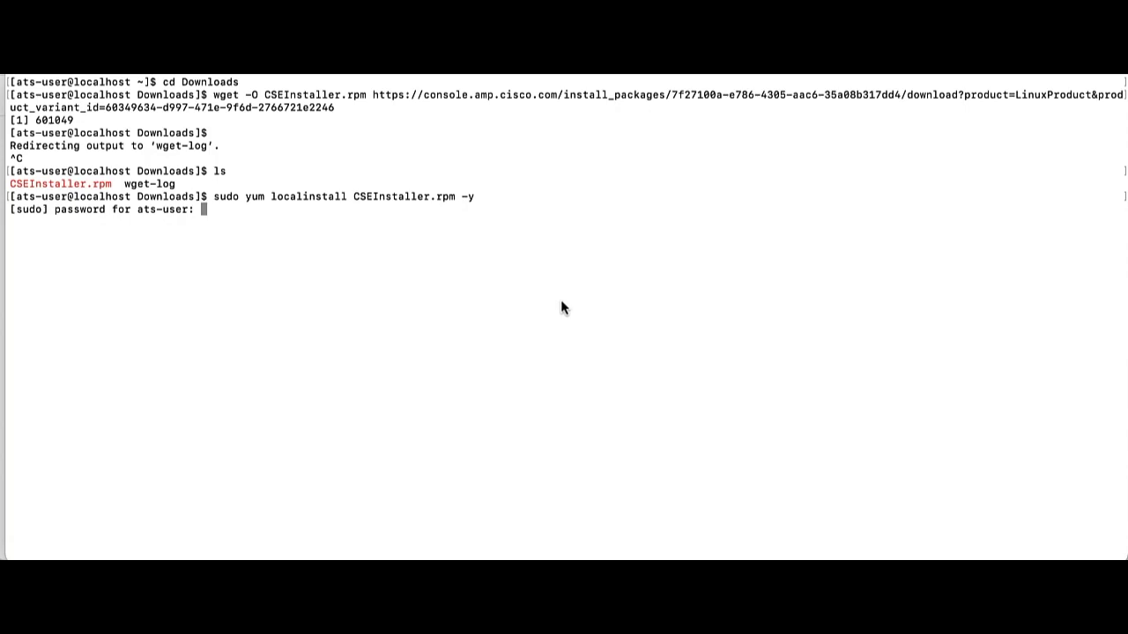
{"action": "key", "text": "Return"}
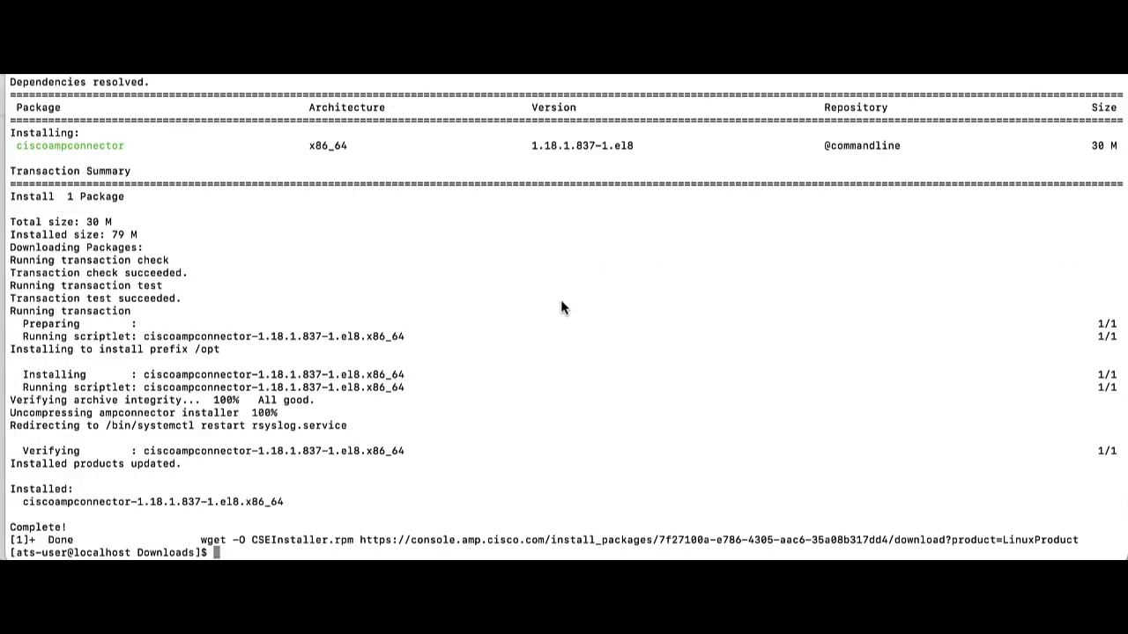
Check the connector status in /opt/cisco/amp/bin/ampcli until it shows Connected, then quit.
{"action": "type", "text": "/opt/cisco/amp/"}
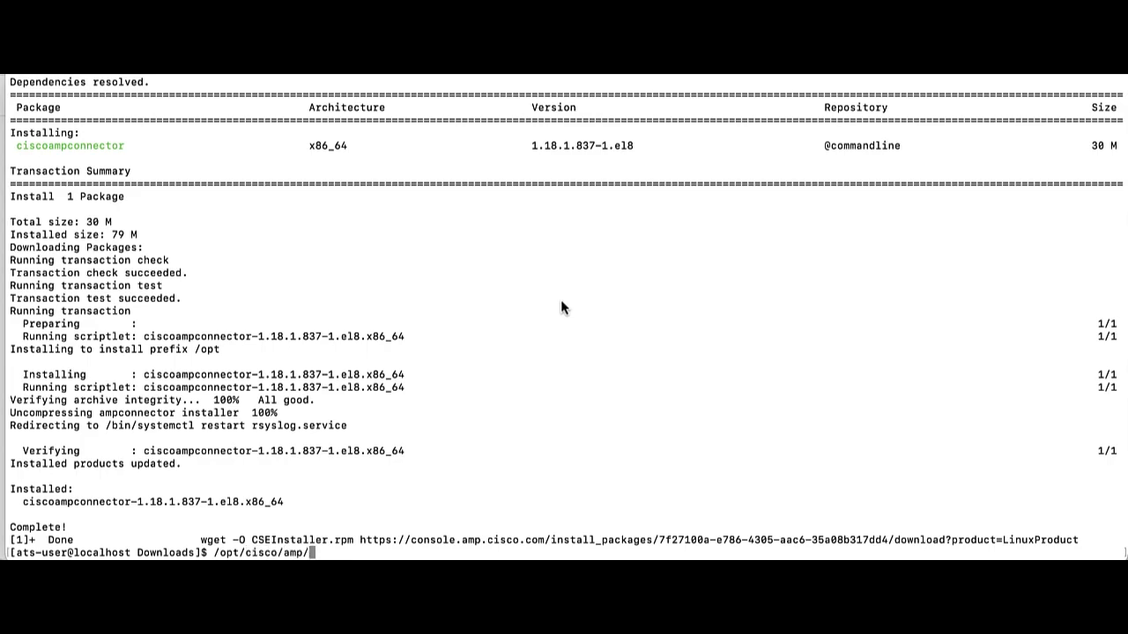
{"action": "type", "text": "bin/ampcli"}
{"action": "key", "text": "Return"}
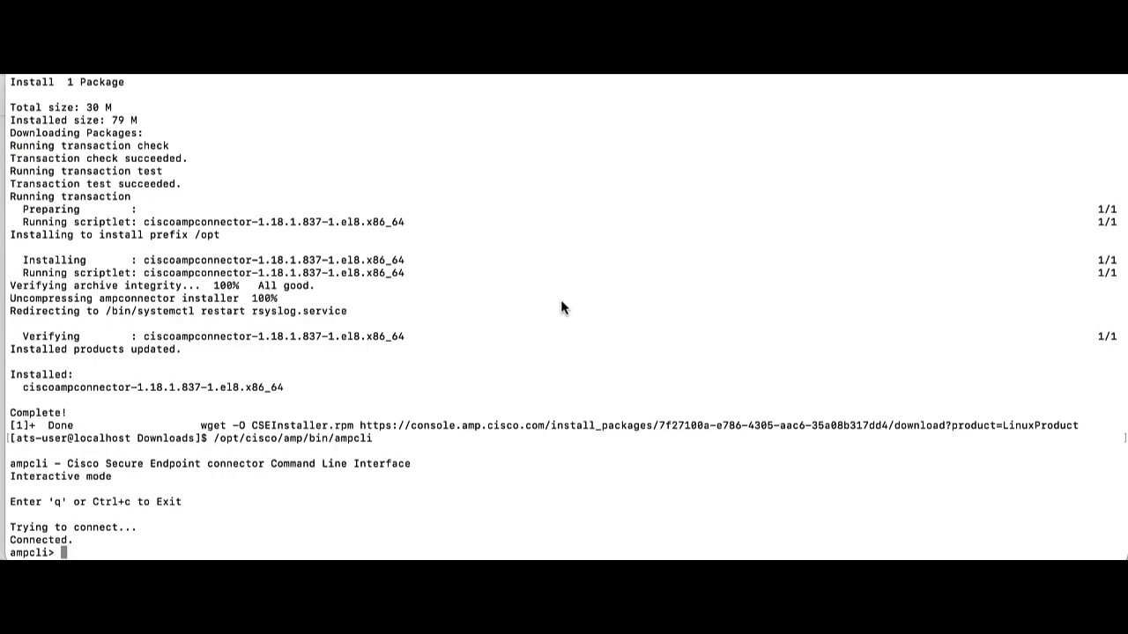
{"action": "type", "text": "tatus"}
{"action": "key", "text": "Return"}
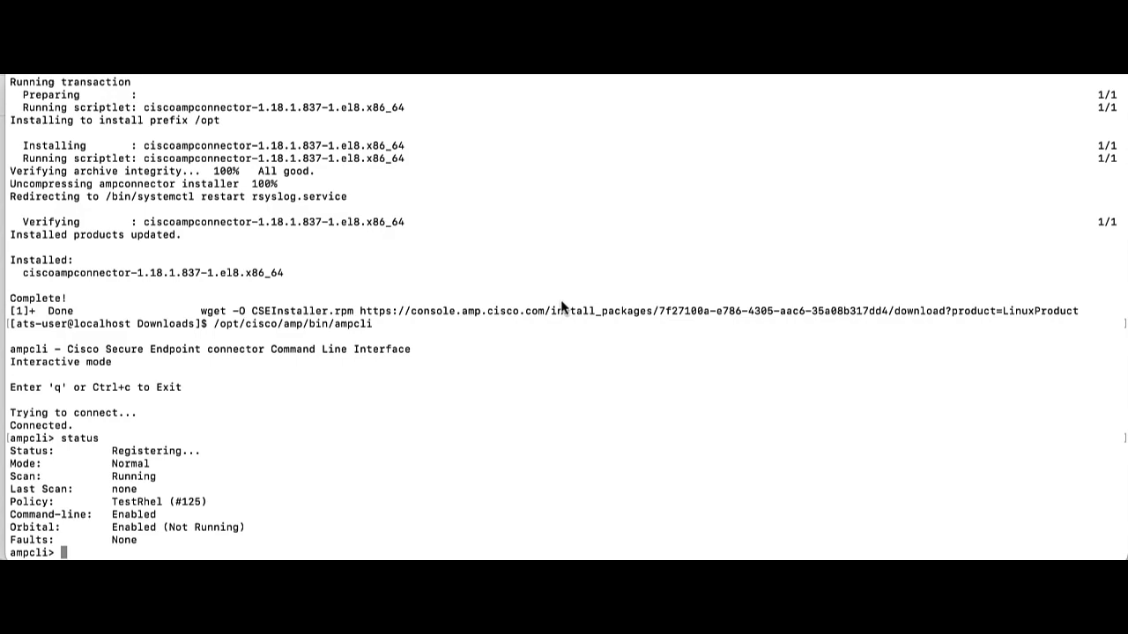
{"action": "type", "text": "status"}
{"action": "key", "text": "Return"}
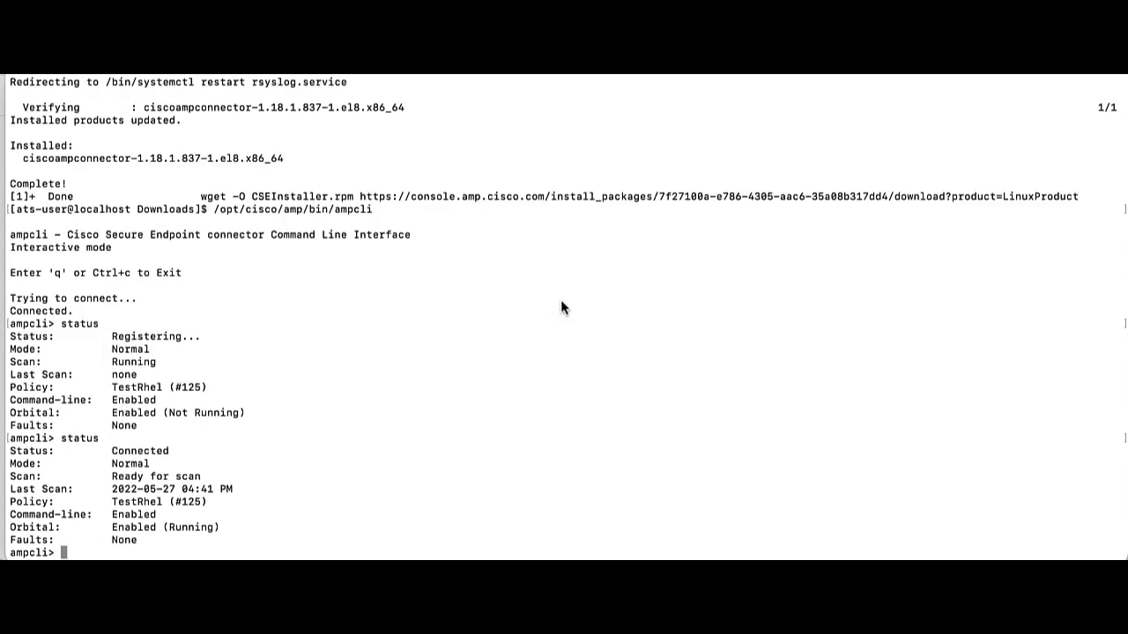
{"action": "type", "text": "q"}
{"action": "key", "text": "Return"}
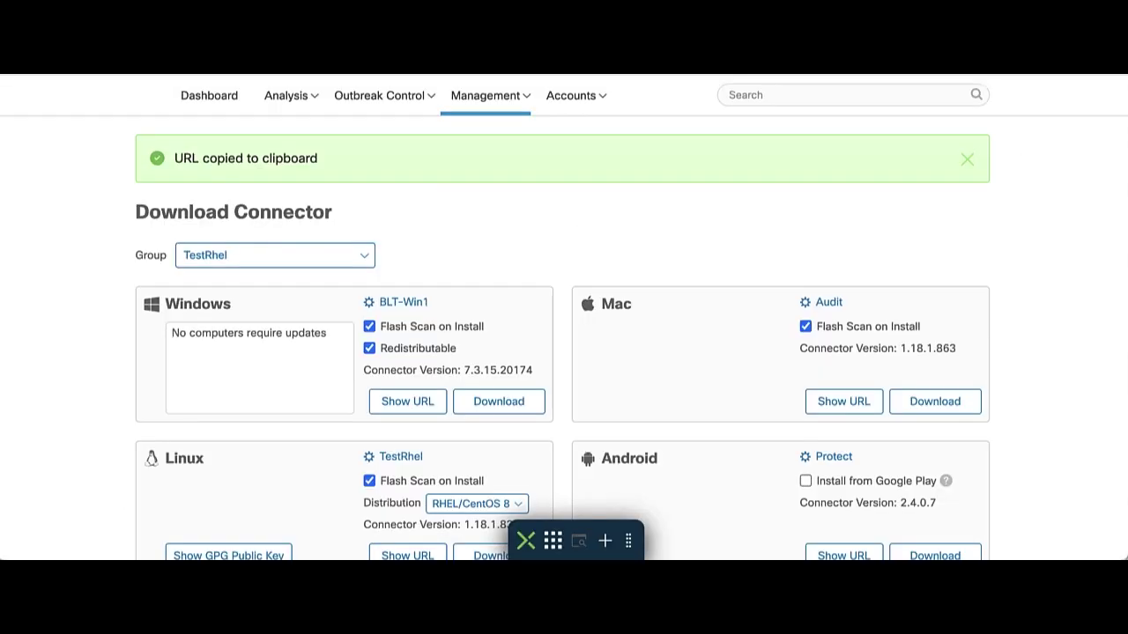
Show the Management > Computers list with localhost.localdomain in group TestRhel.
{"action": "left_click", "coordinate": [480, 96]}
{"action": "left_click", "coordinate": [485, 171]}
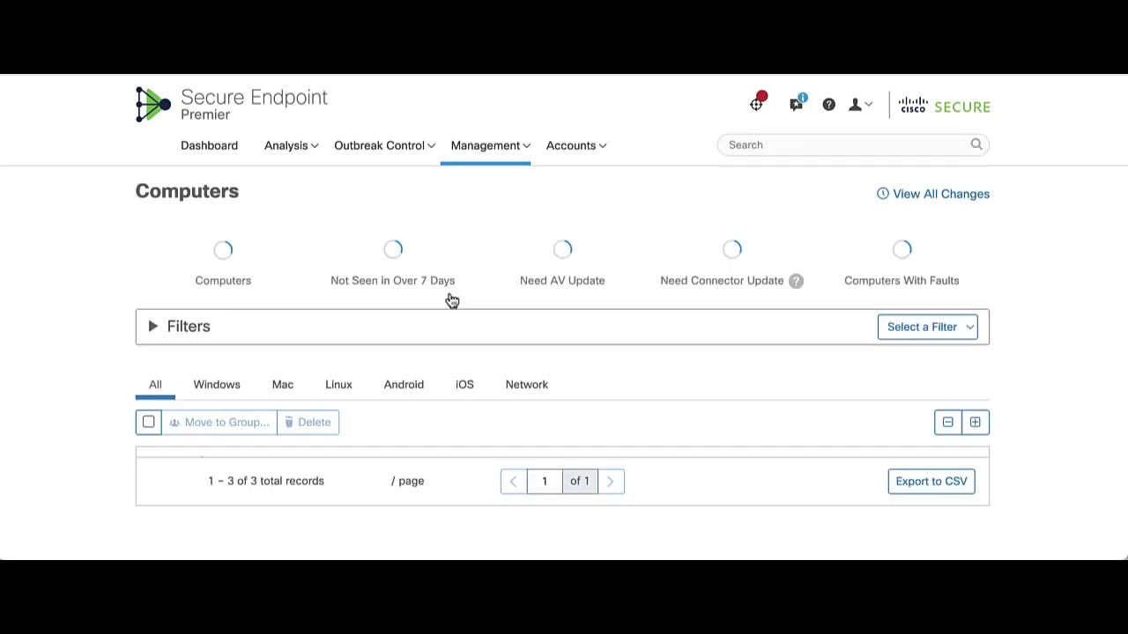
{"action": "scroll", "coordinate": [467, 420], "scroll_direction": "down", "scroll_amount": 1}
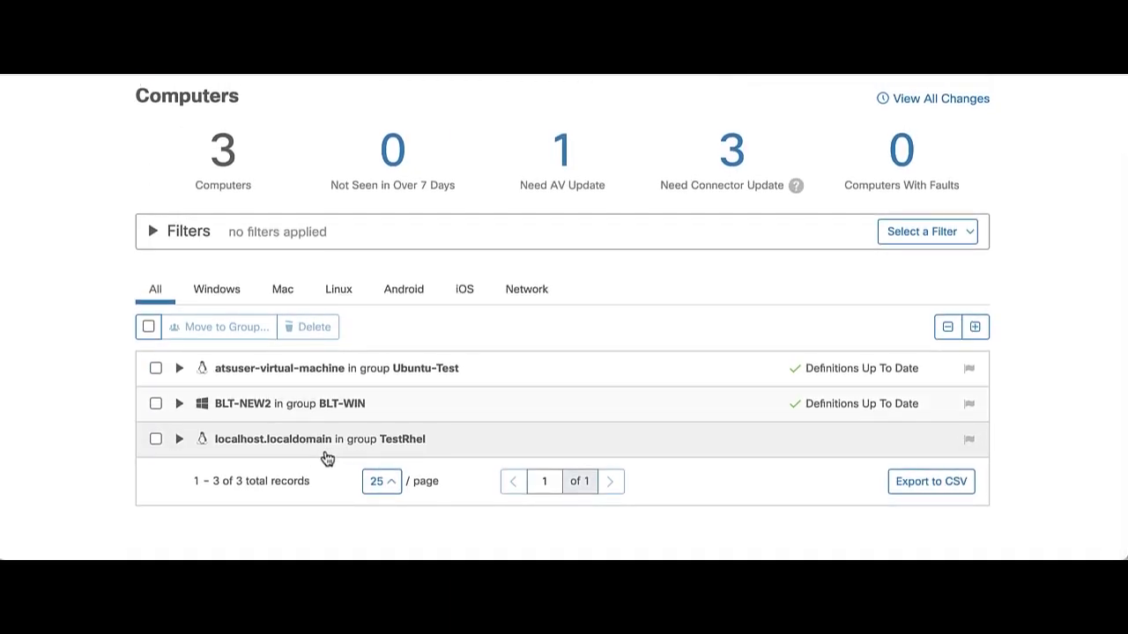